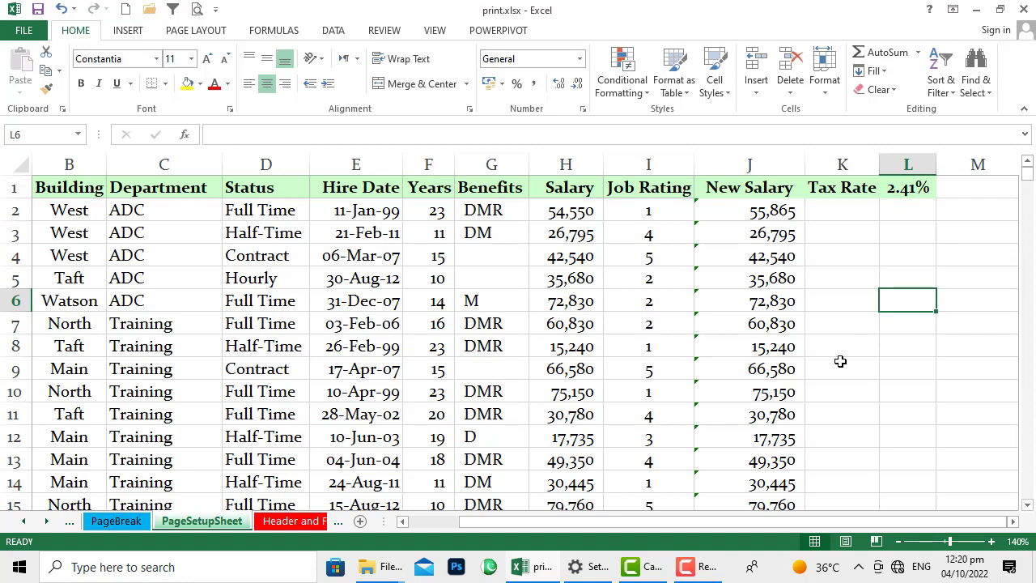
Apply the Normal margins preset to PageSetupSheet and check the page in print preview
{"action": "left_click", "coordinate": [184, 32]}
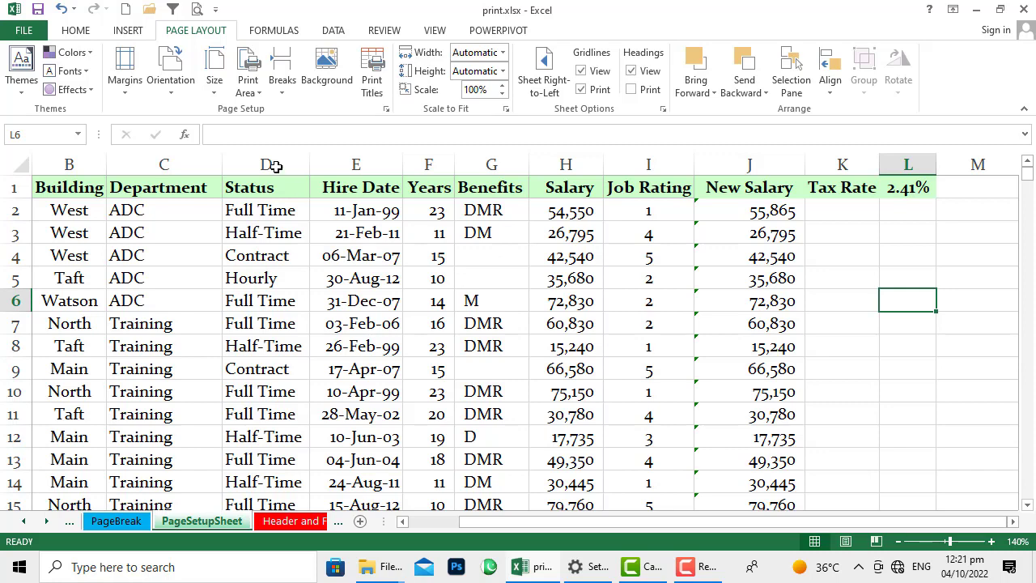
{"action": "left_click", "coordinate": [126, 81]}
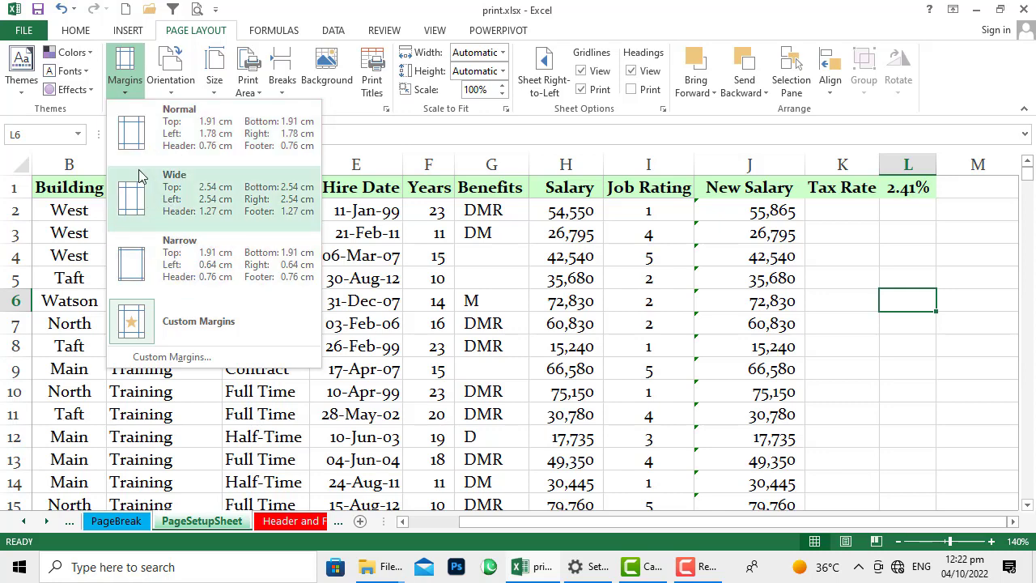
{"action": "left_click", "coordinate": [134, 144]}
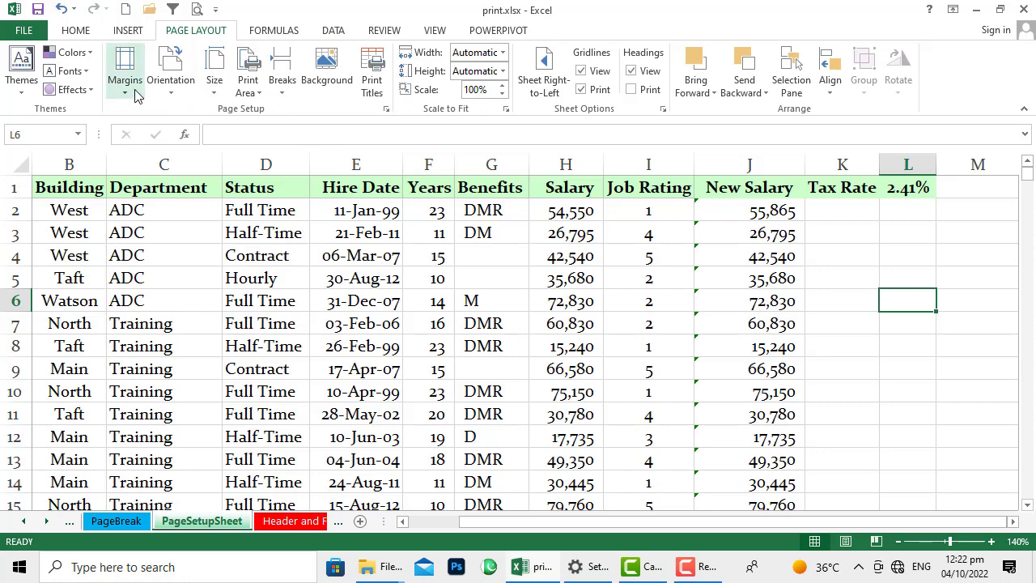
{"action": "left_click", "coordinate": [194, 9]}
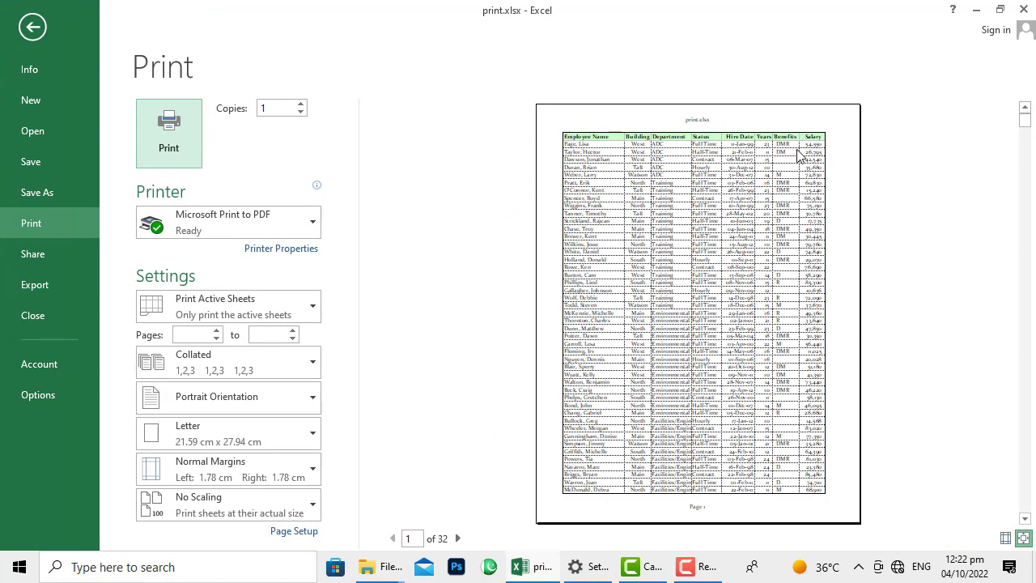
{"action": "left_click", "coordinate": [32, 34]}
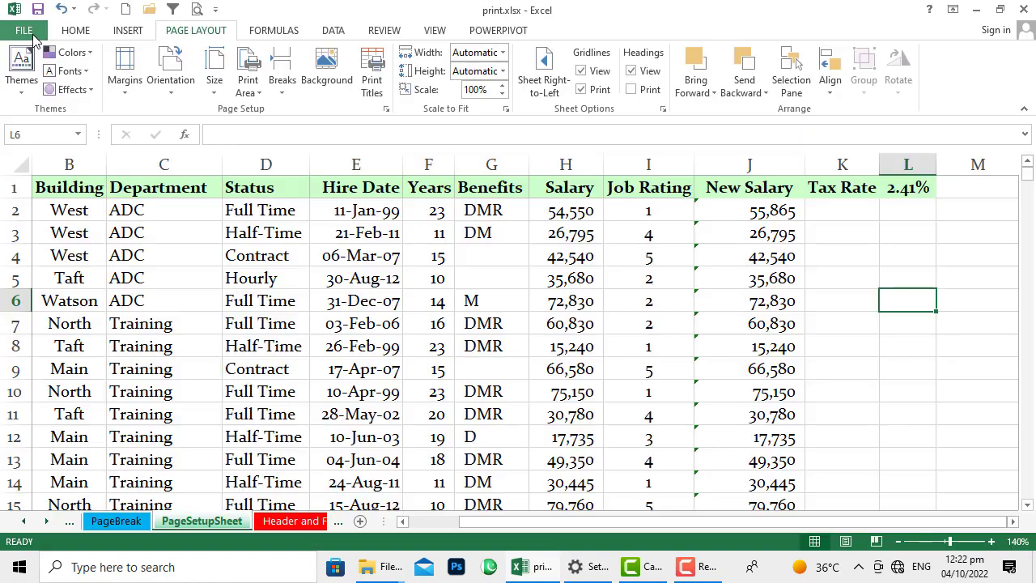
Change the page margins to the Wide preset and check the layout in print preview
{"action": "left_click", "coordinate": [127, 94]}
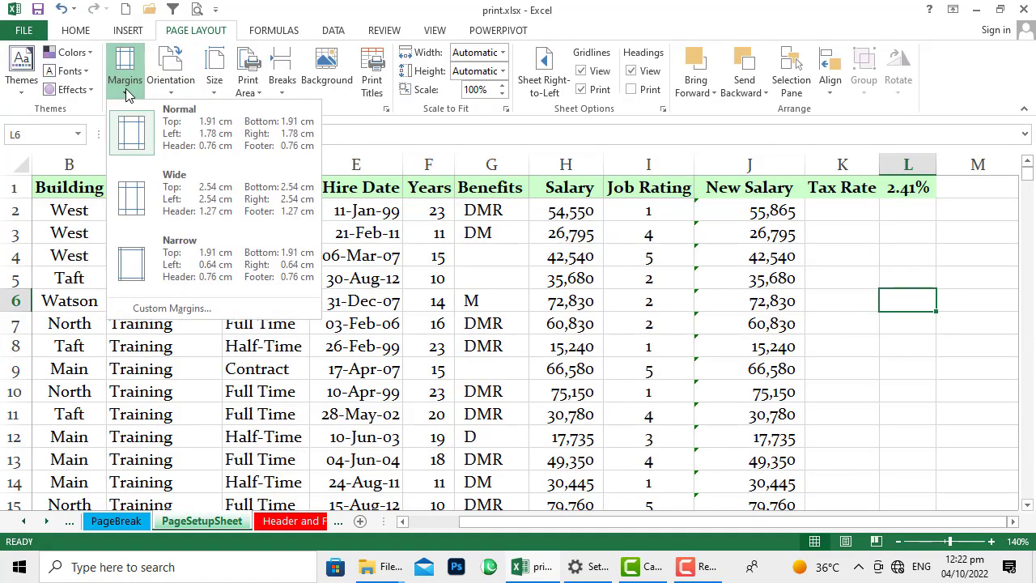
{"action": "left_click", "coordinate": [168, 210]}
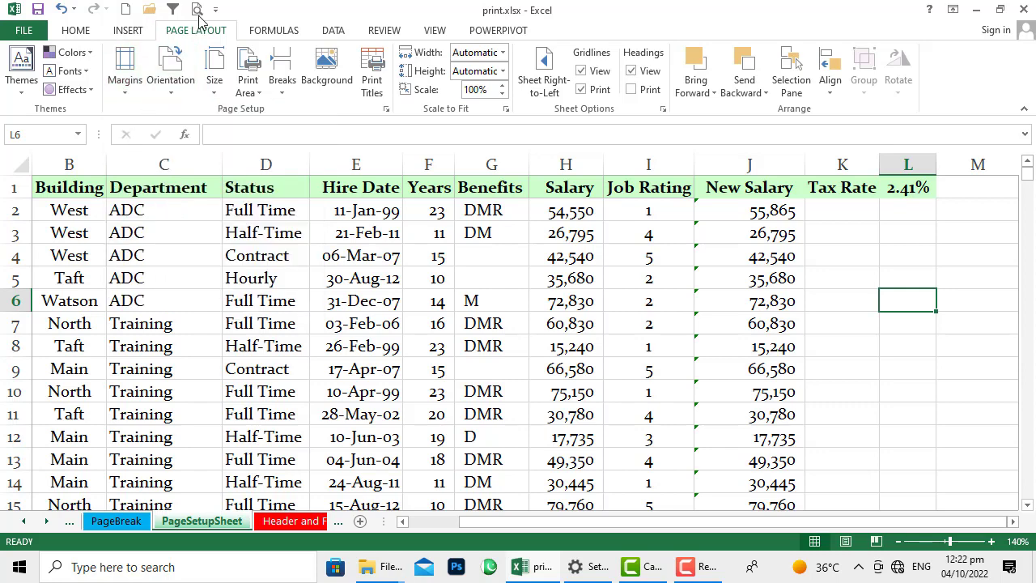
{"action": "left_click", "coordinate": [197, 9]}
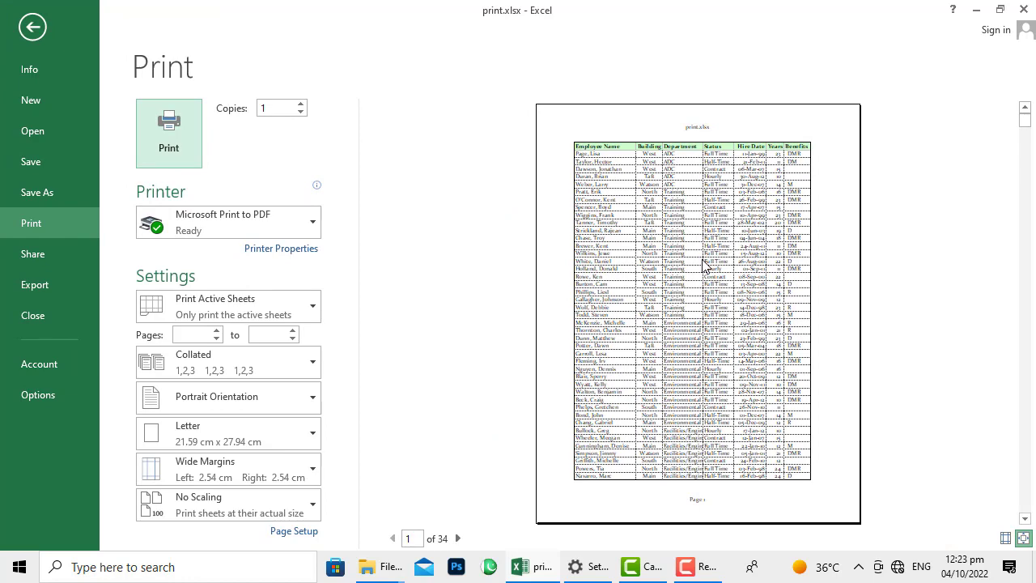
{"action": "left_click", "coordinate": [36, 32]}
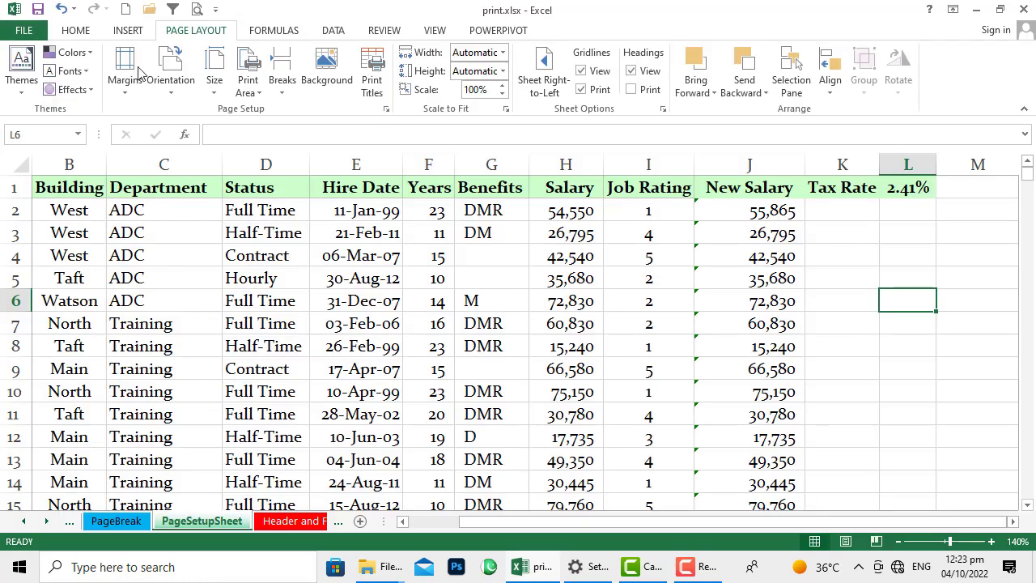
Change the page margins to the Narrow preset and review the printed page in print preview
{"action": "left_click", "coordinate": [125, 66]}
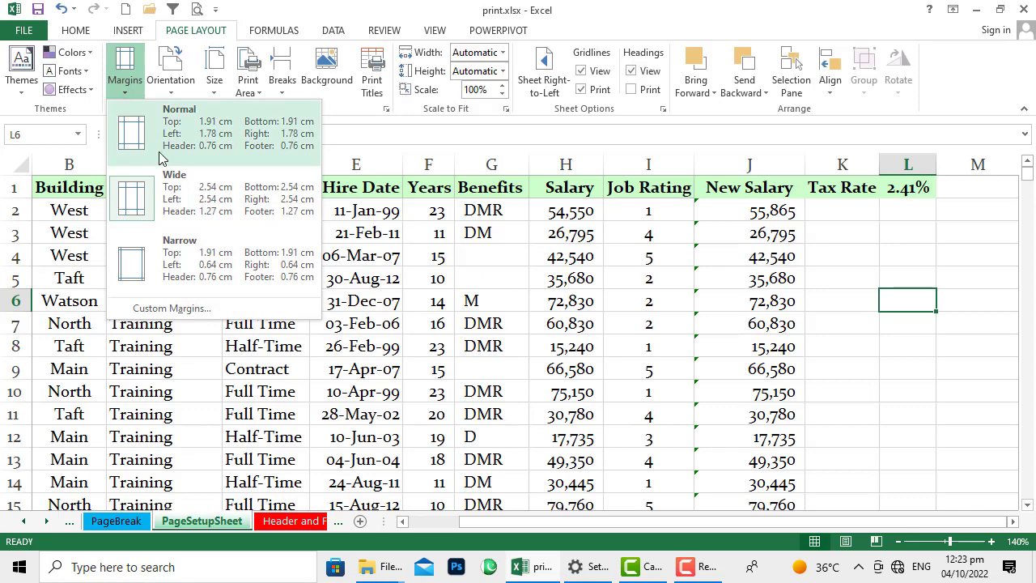
{"action": "left_click", "coordinate": [191, 271]}
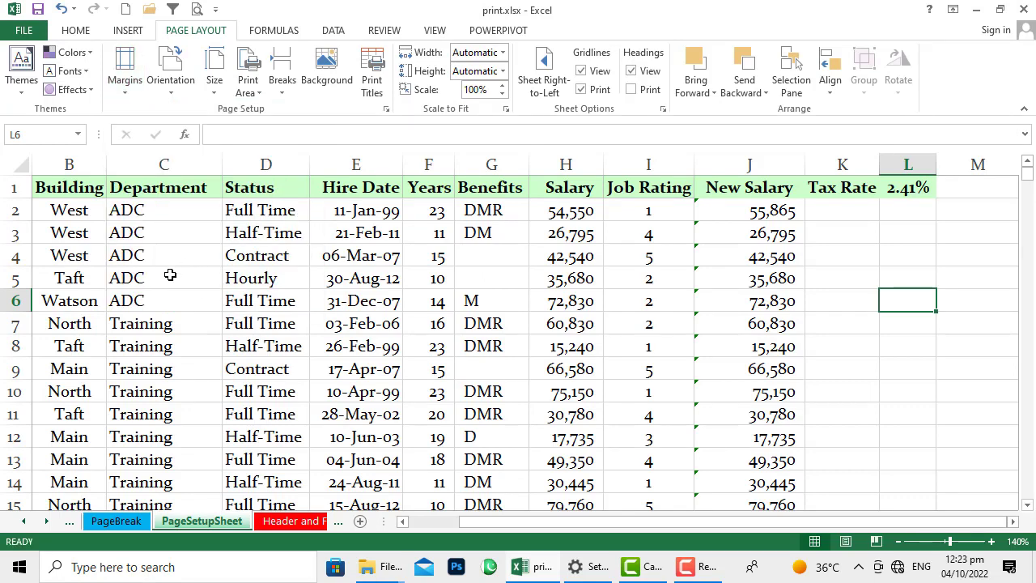
{"action": "left_click", "coordinate": [196, 9]}
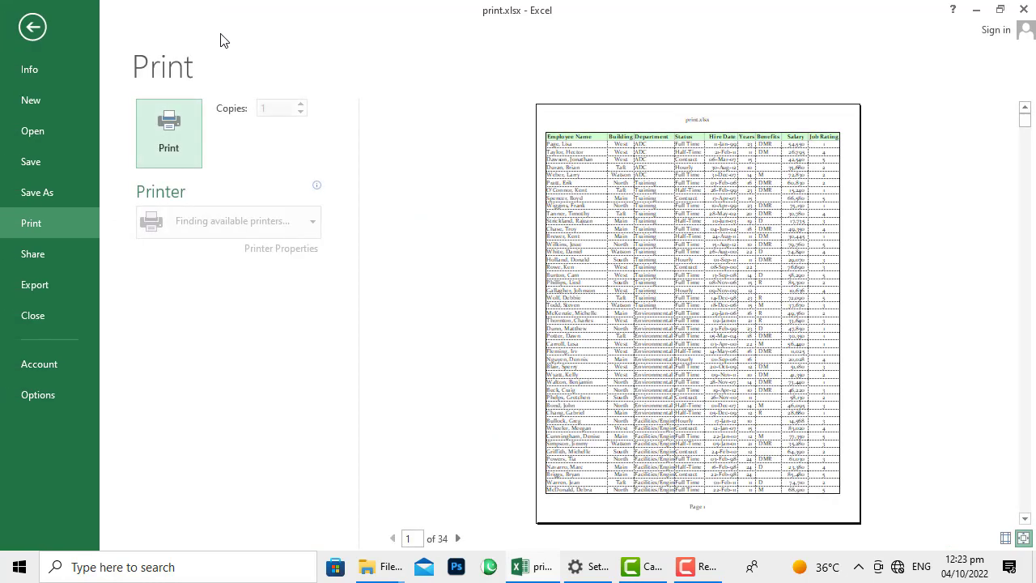
{"action": "left_click", "coordinate": [640, 301]}
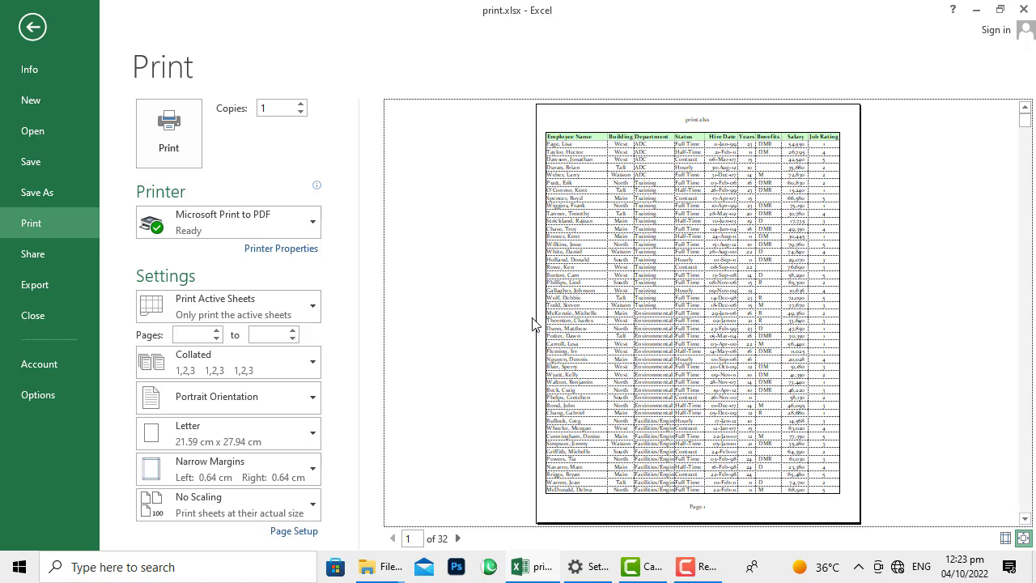
{"action": "left_click", "coordinate": [20, 29]}
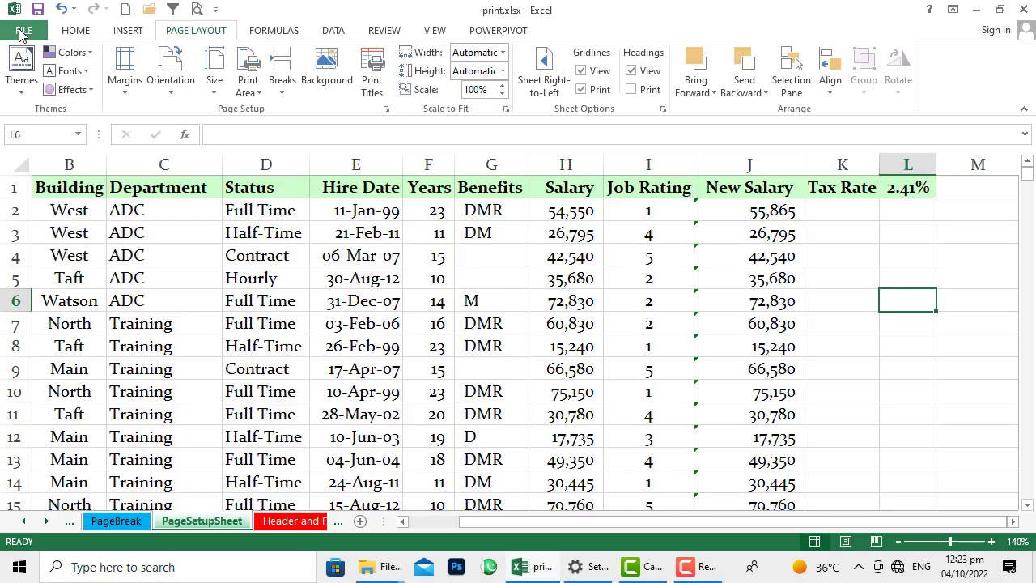
Set the page orientation to Portrait and check how the columns fit in print preview
{"action": "left_click", "coordinate": [166, 97]}
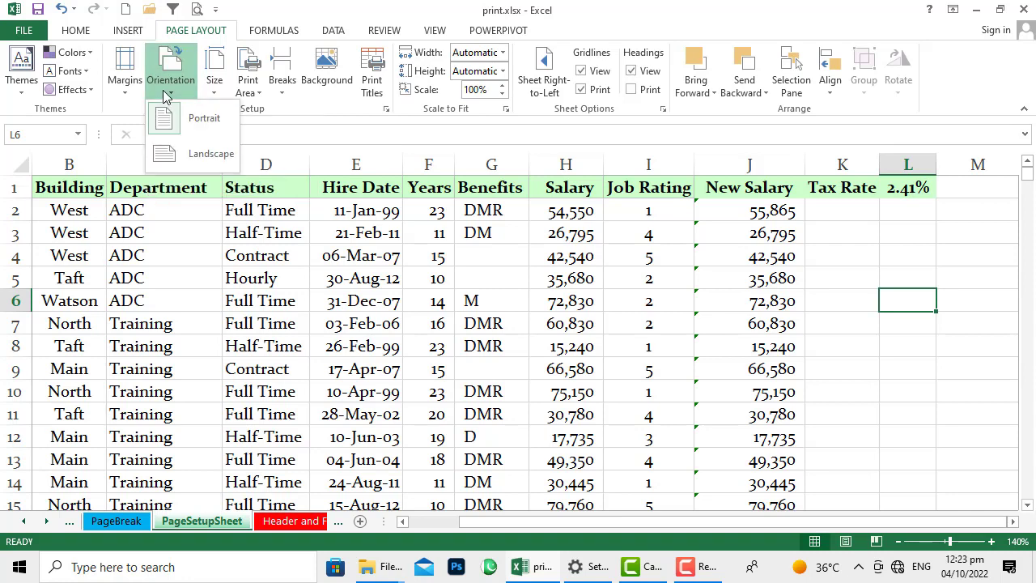
{"action": "left_click", "coordinate": [196, 122]}
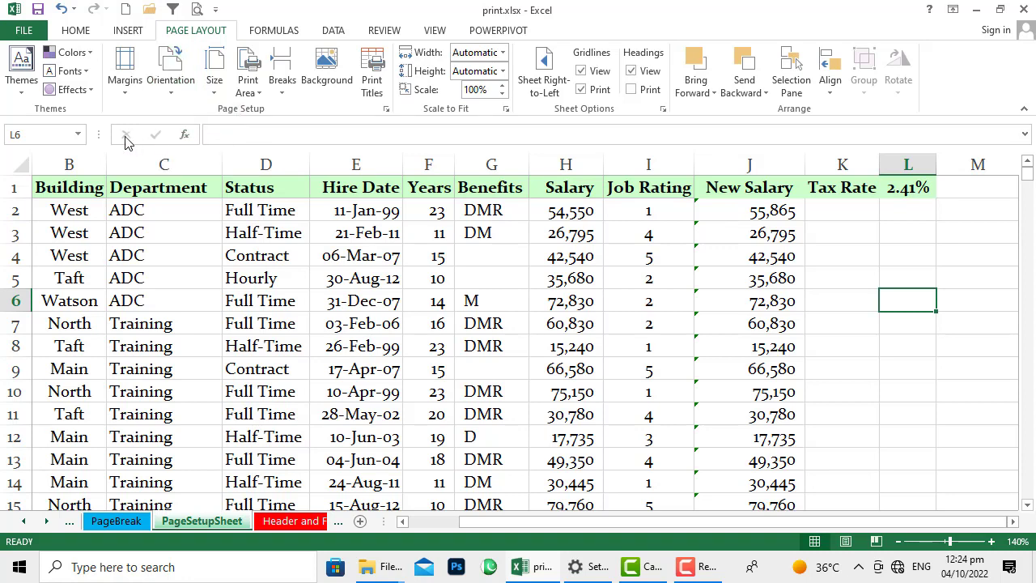
{"action": "left_click", "coordinate": [193, 9]}
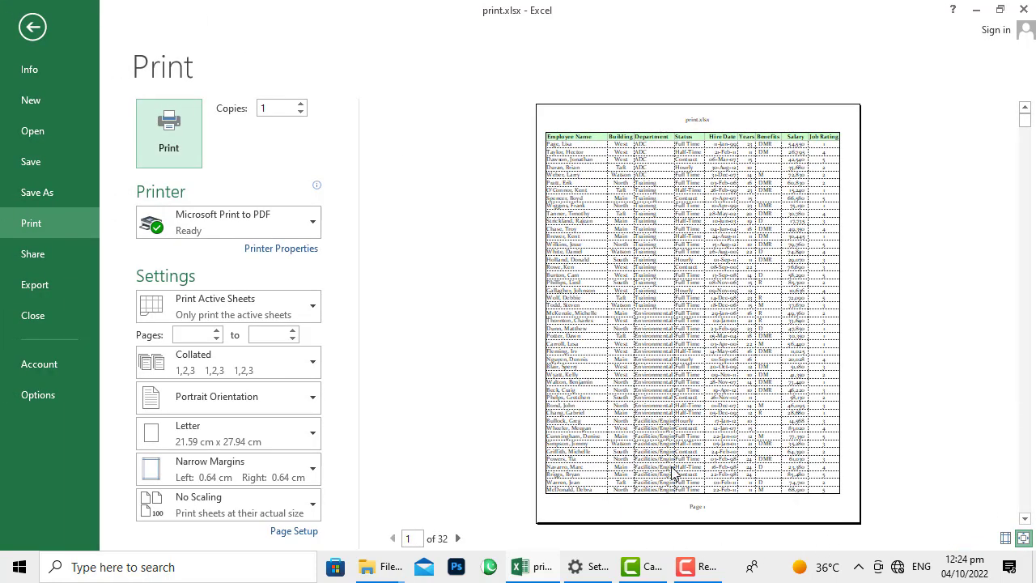
{"action": "left_click", "coordinate": [33, 27]}
Preview the printout in Landscape orientation, and return the page orientation to Portrait
{"action": "left_click", "coordinate": [171, 68]}
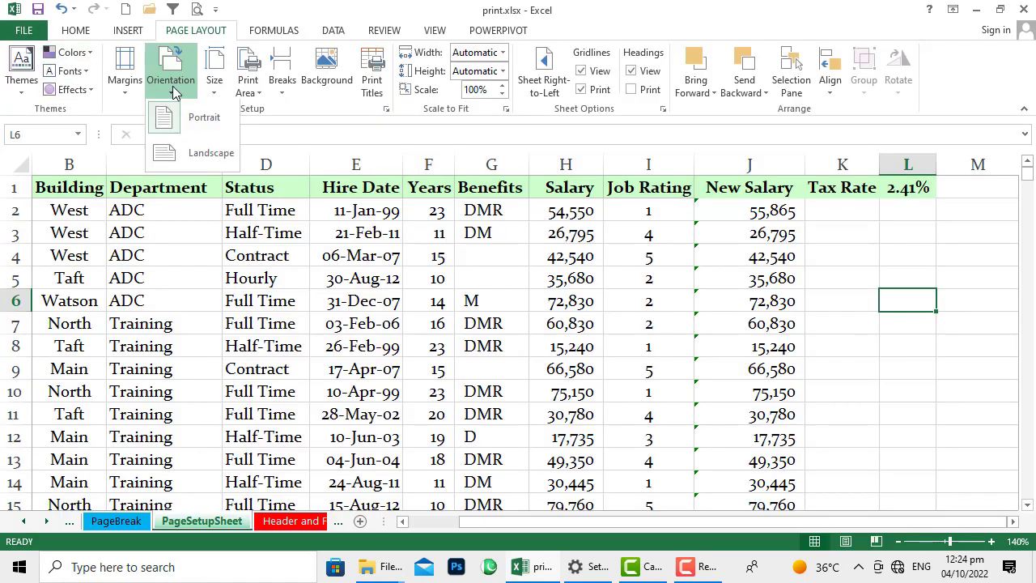
{"action": "left_click", "coordinate": [205, 160]}
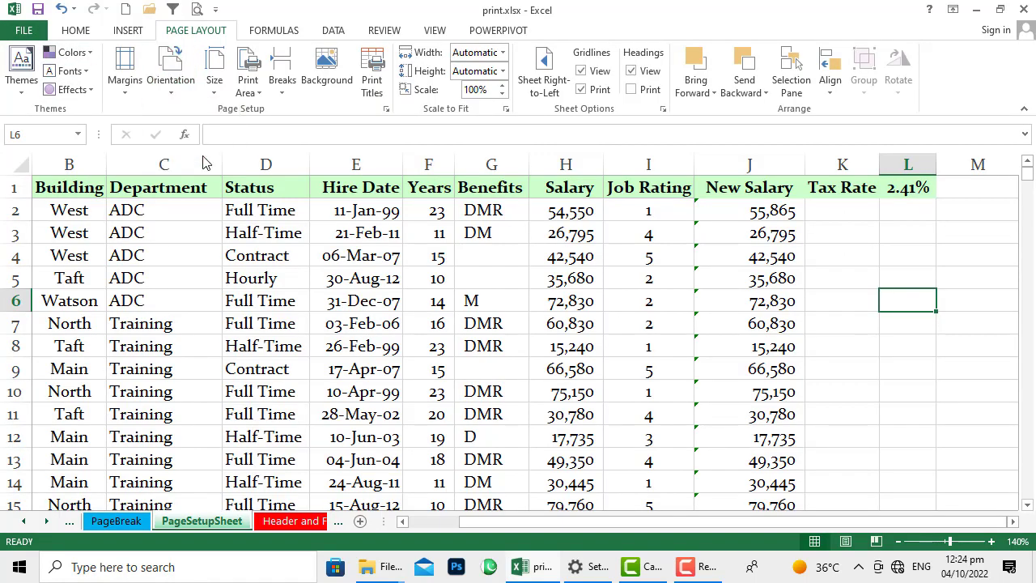
{"action": "left_click", "coordinate": [196, 9]}
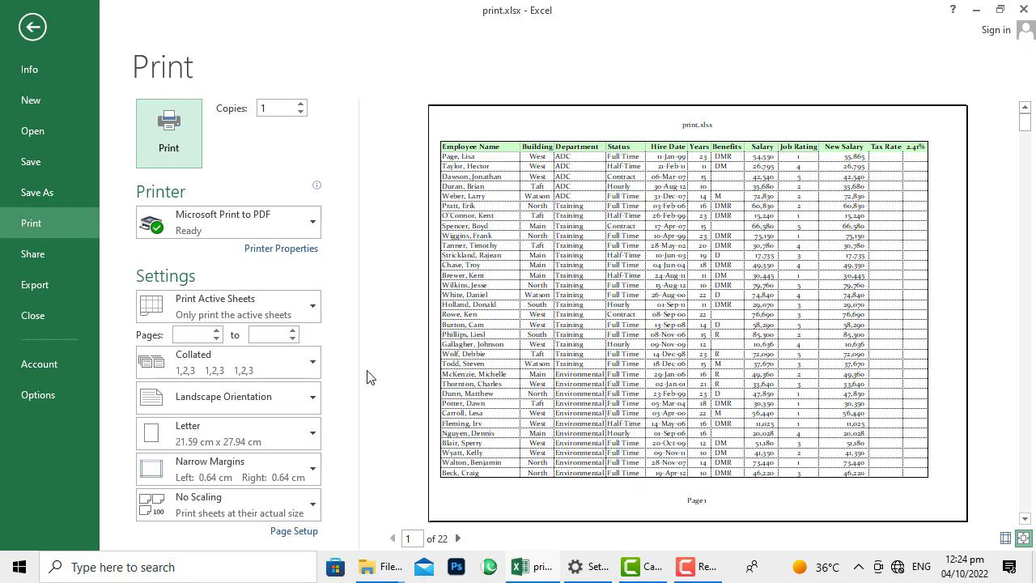
{"action": "left_click", "coordinate": [32, 29]}
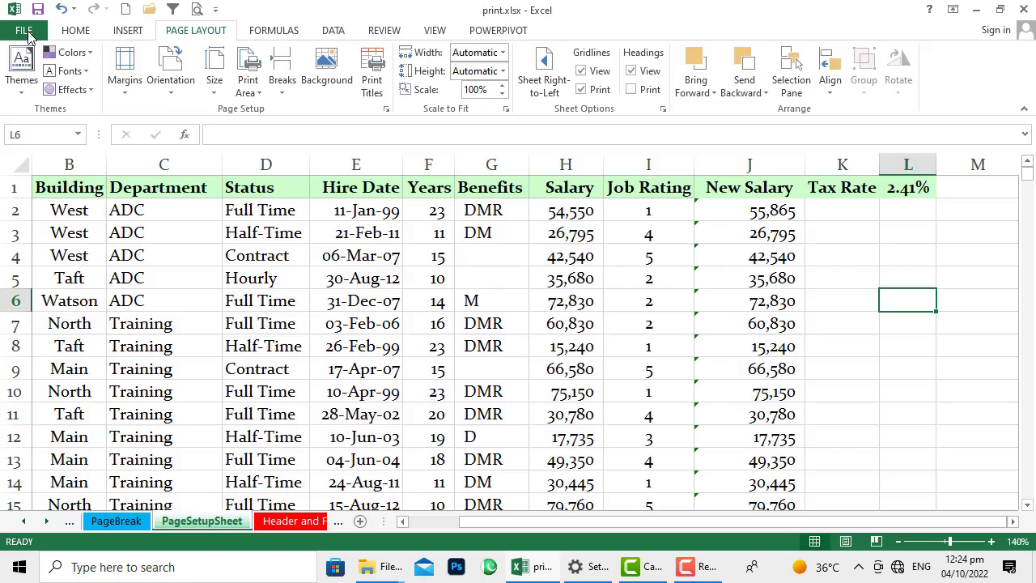
{"action": "left_click", "coordinate": [170, 93]}
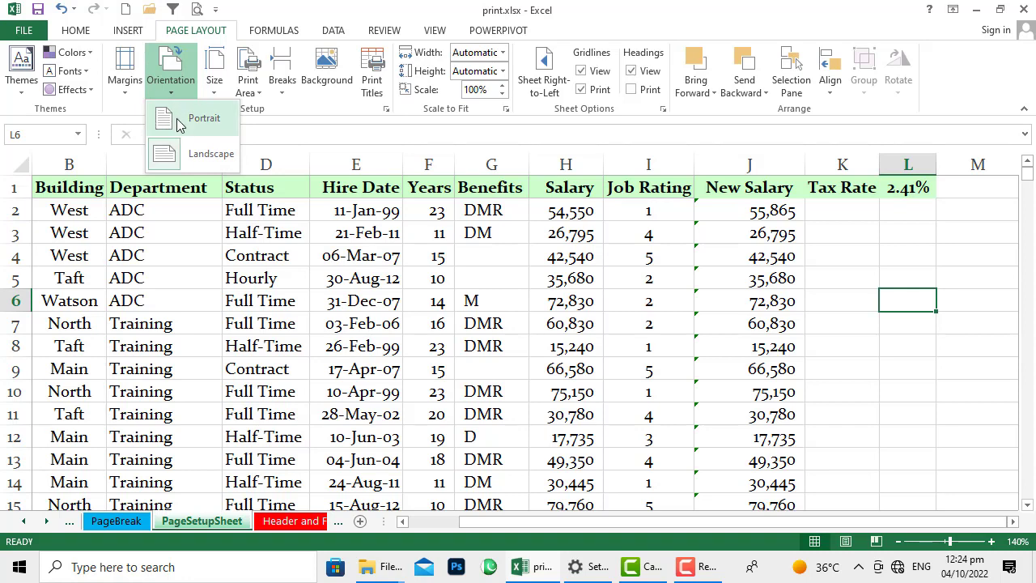
{"action": "left_click", "coordinate": [180, 123]}
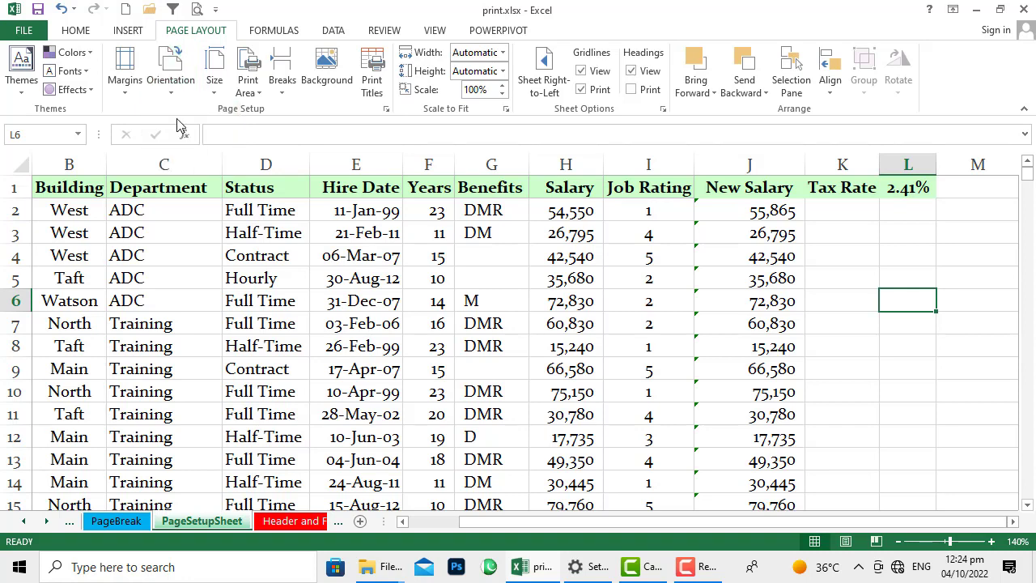
Set the paper size to A4 and check the page in print preview
{"action": "left_click", "coordinate": [215, 85]}
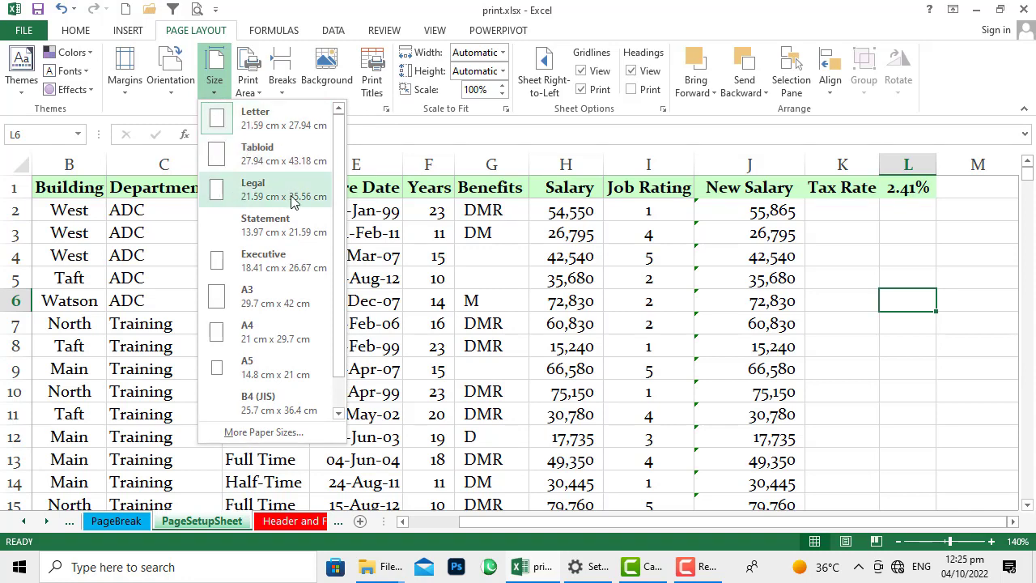
{"action": "left_click", "coordinate": [229, 337]}
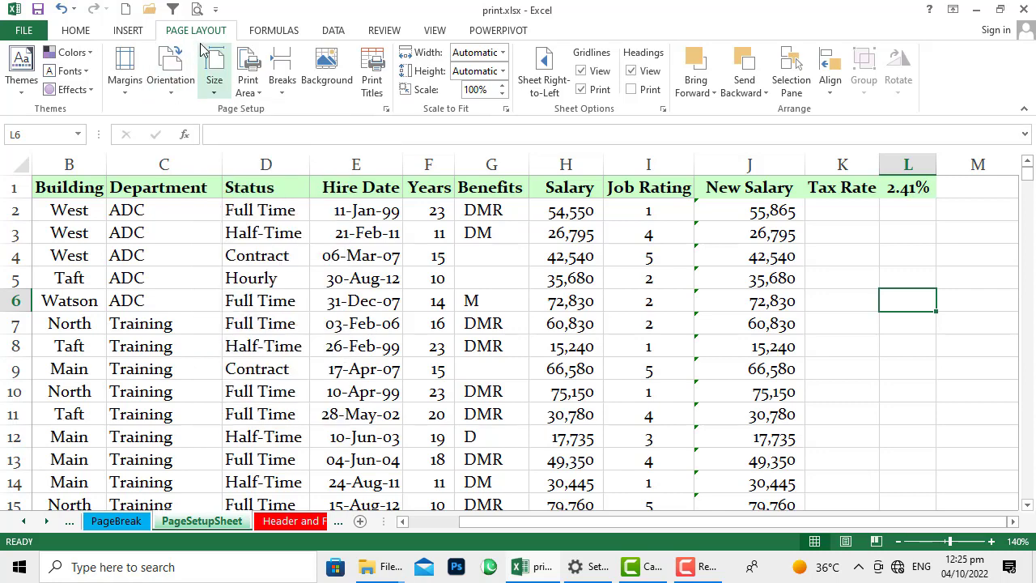
{"action": "left_click", "coordinate": [198, 10]}
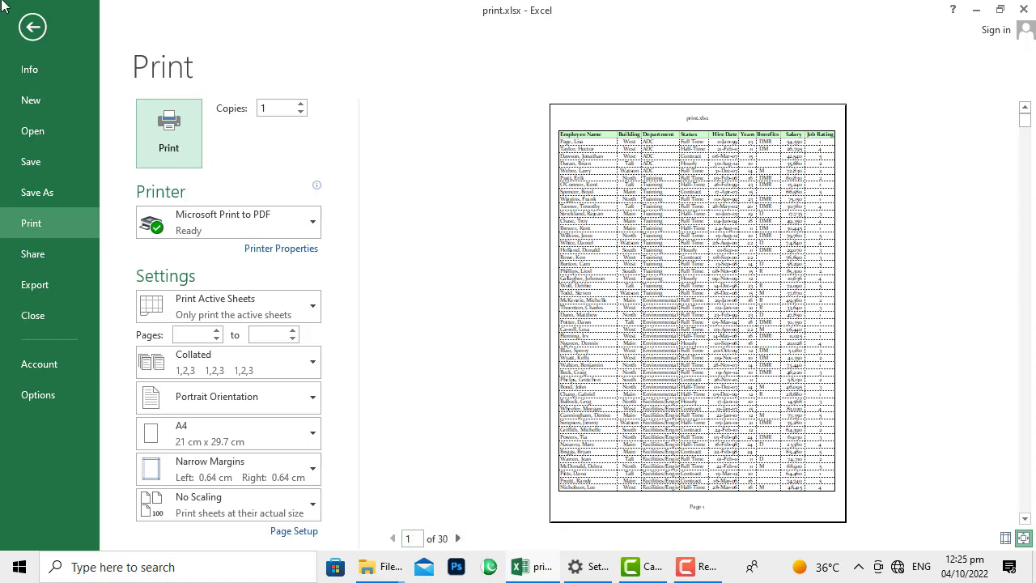
{"action": "left_click", "coordinate": [33, 28]}
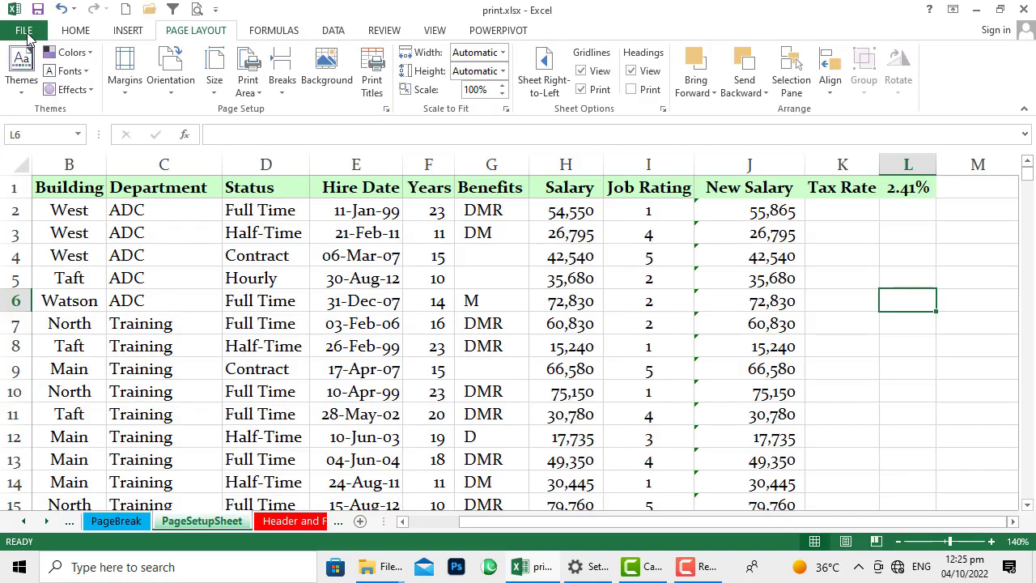
Change the paper size to Letter and check the page count in print preview
{"action": "left_click", "coordinate": [214, 89]}
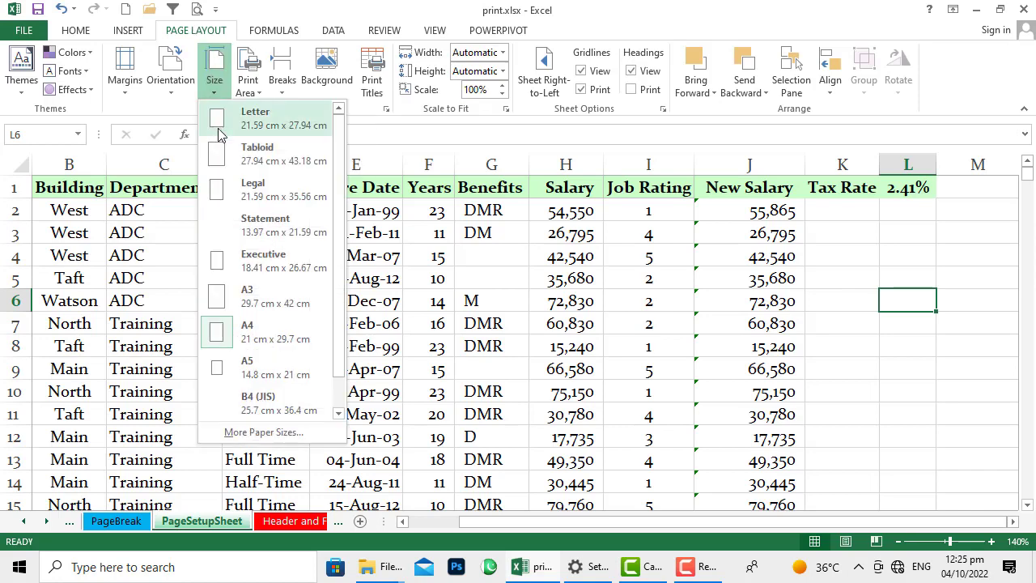
{"action": "left_click", "coordinate": [272, 122]}
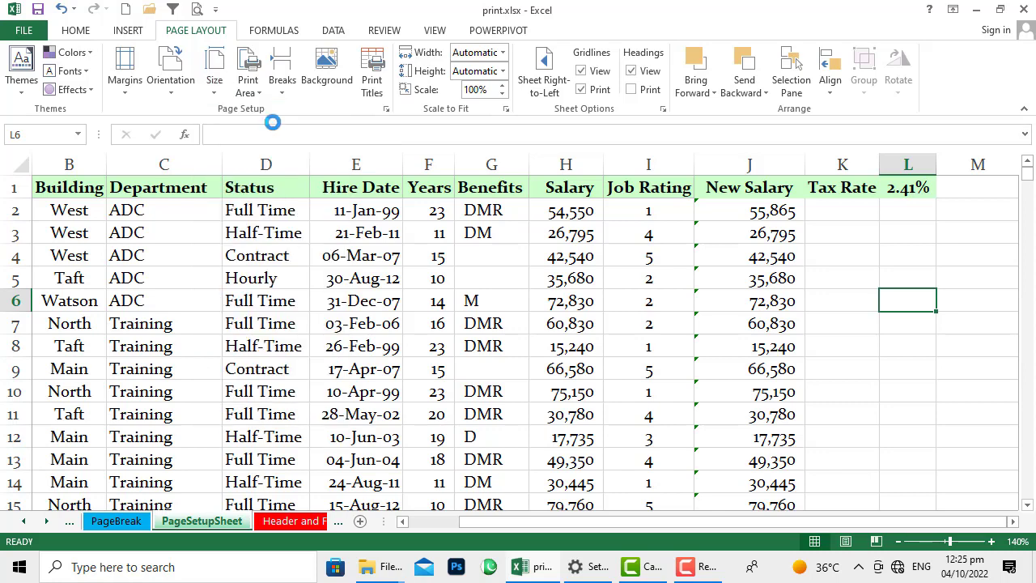
{"action": "left_click", "coordinate": [198, 10]}
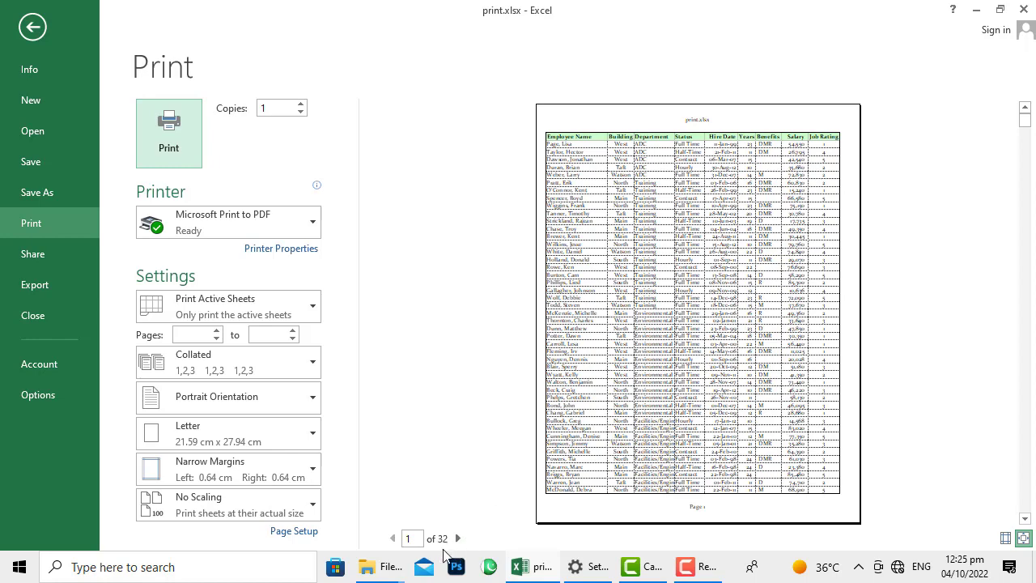
{"action": "left_click", "coordinate": [33, 28]}
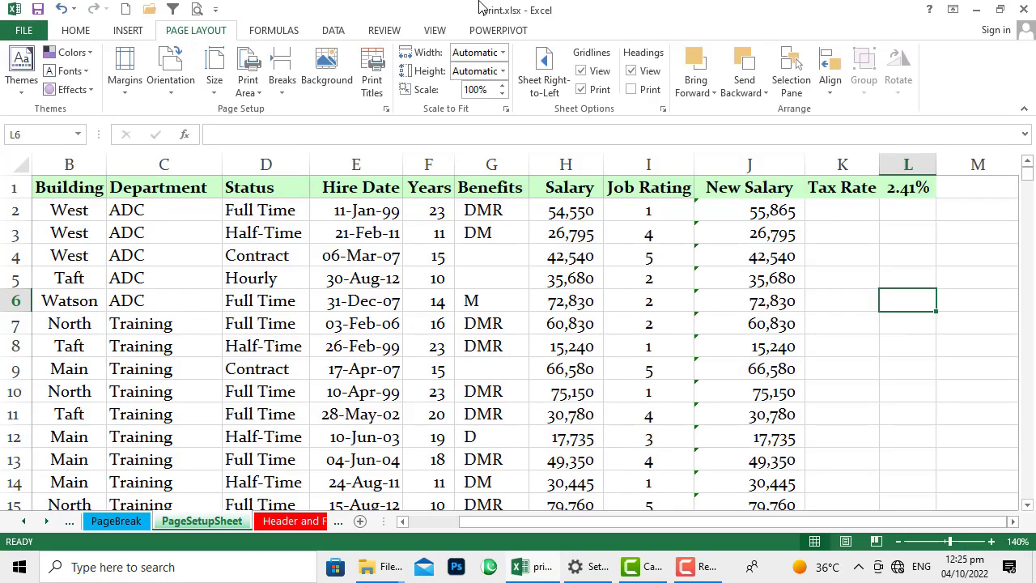
Change the paper size to A3 and check the page count in print preview
{"action": "left_click", "coordinate": [215, 79]}
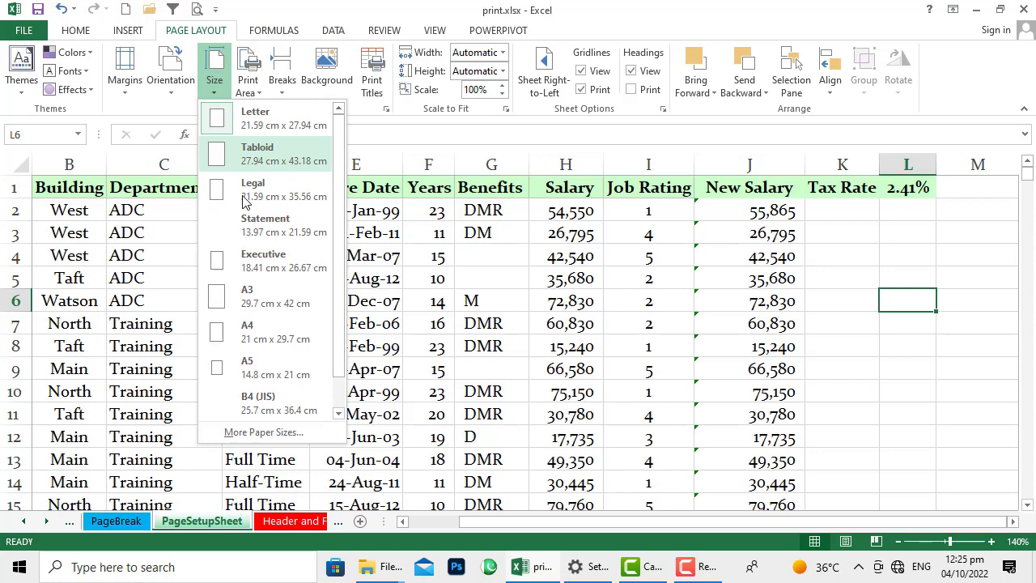
{"action": "left_click", "coordinate": [267, 301]}
{"action": "left_click", "coordinate": [196, 9]}
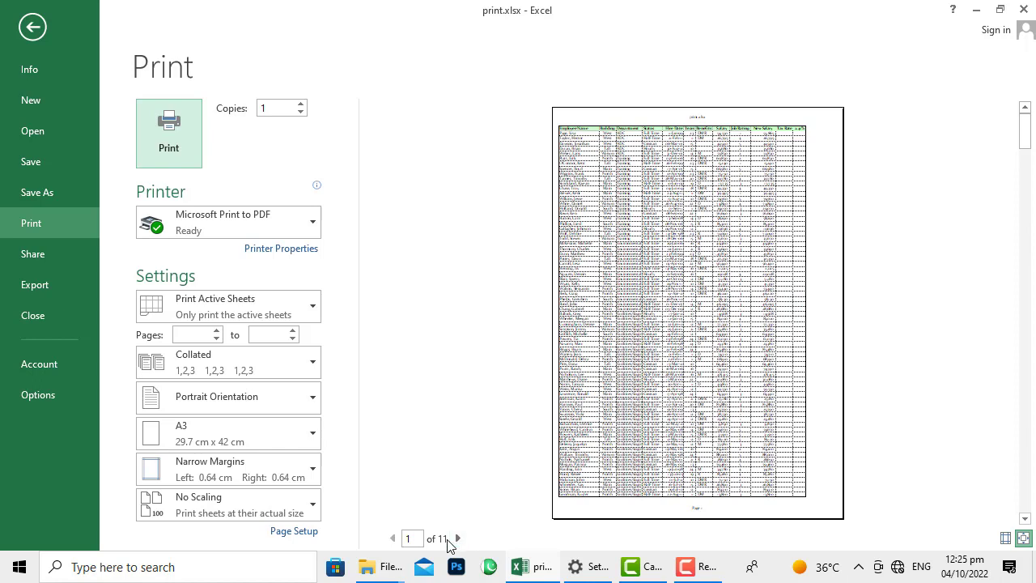
{"action": "left_click", "coordinate": [32, 27]}
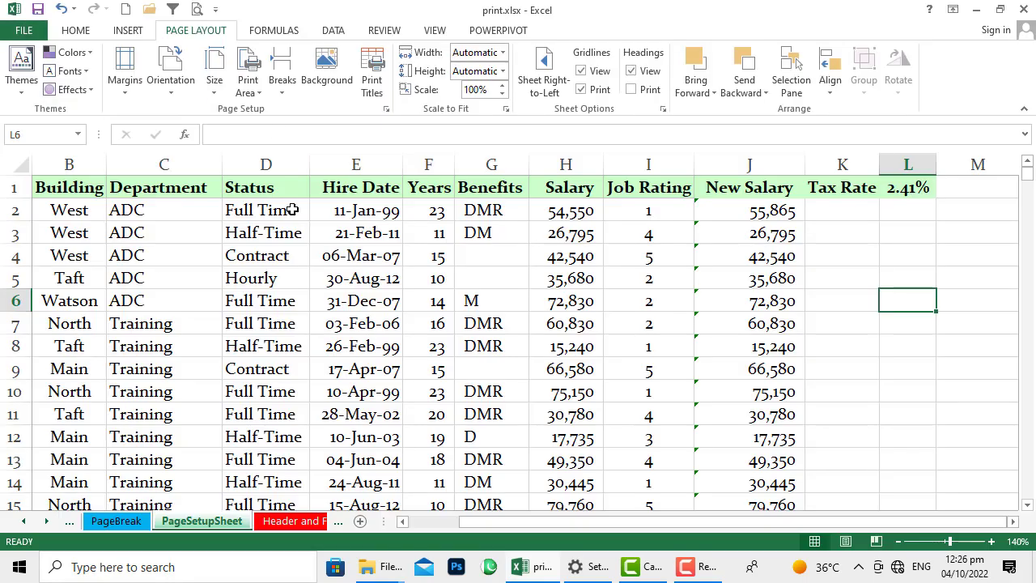
Set the paper size of PageSetupSheet to A4
{"action": "left_click", "coordinate": [215, 89]}
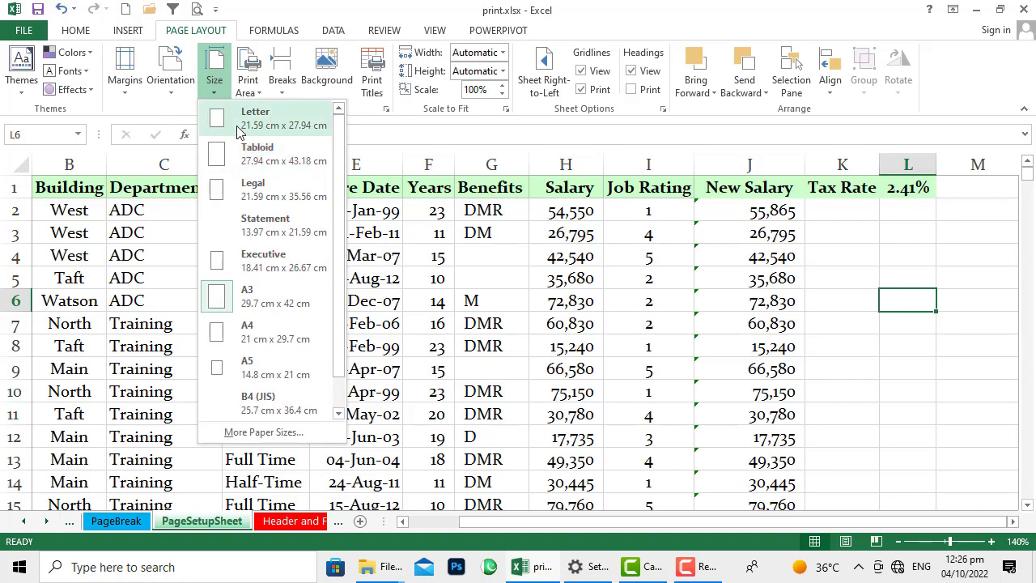
{"action": "left_click", "coordinate": [252, 337]}
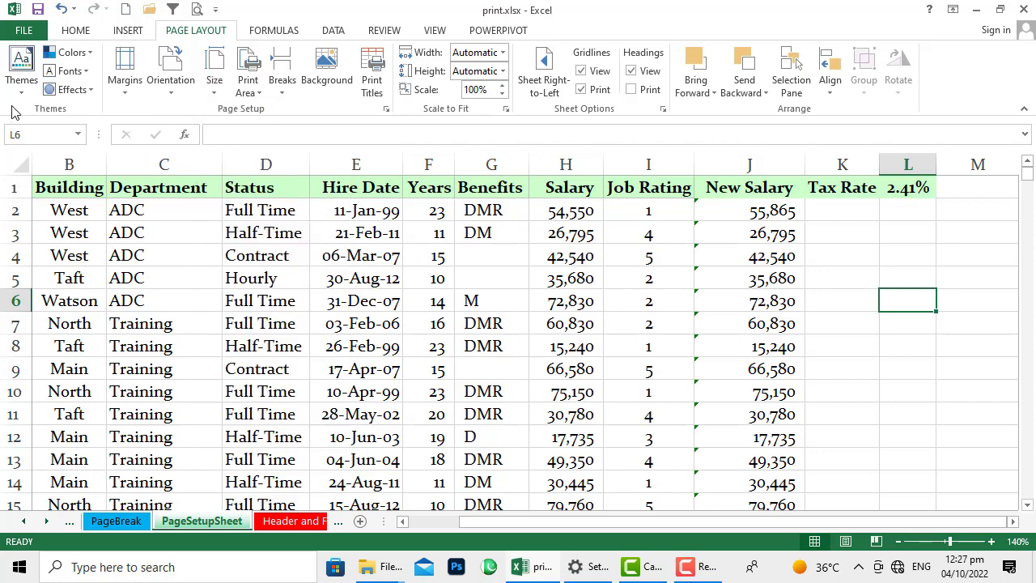
Look through the theme colors with B2:K13 selected, and apply the Office theme fonts, Calibri Light and Calibri
{"action": "left_click", "coordinate": [88, 72]}
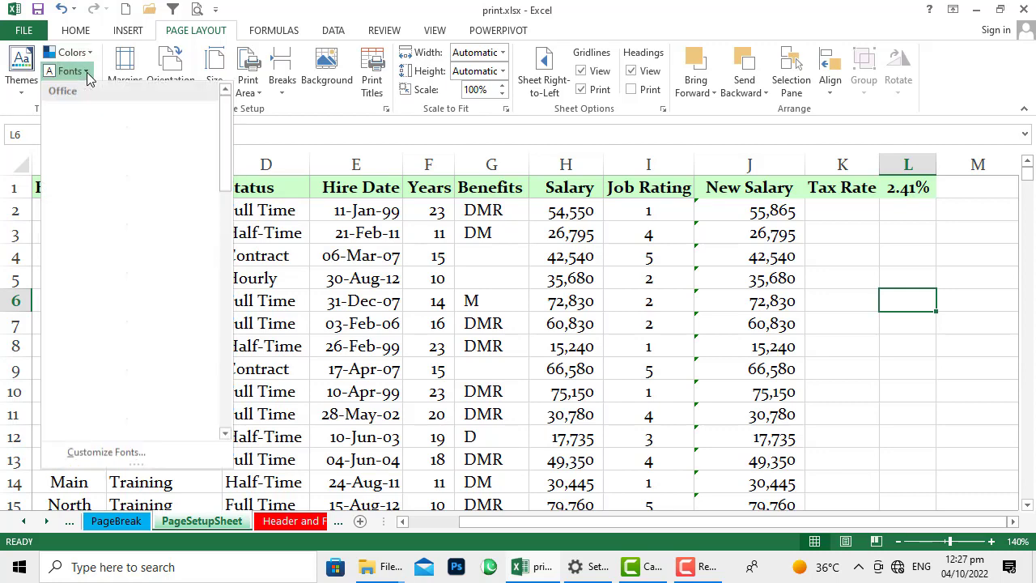
{"action": "left_click", "coordinate": [890, 444]}
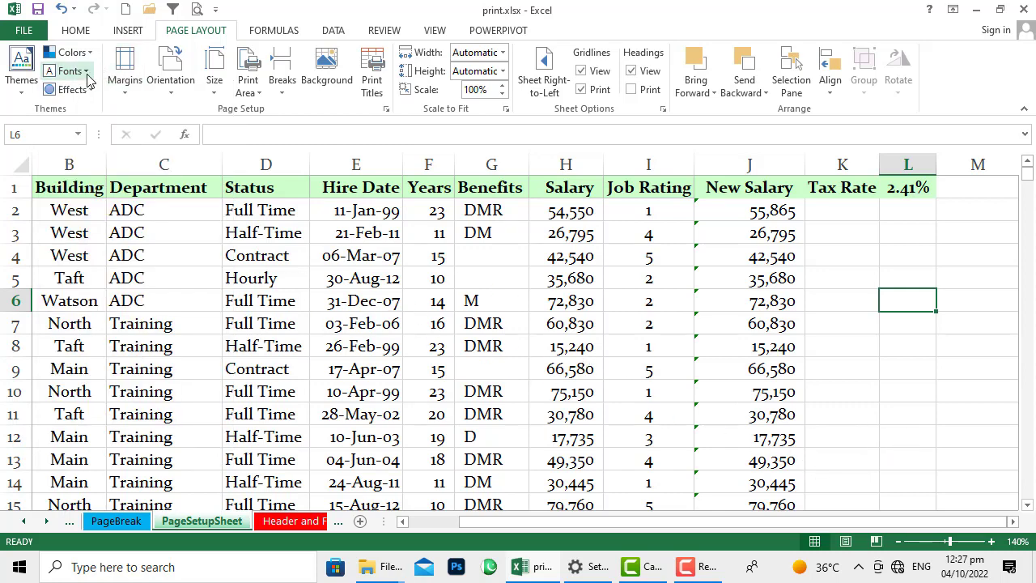
{"action": "left_click", "coordinate": [818, 457]}
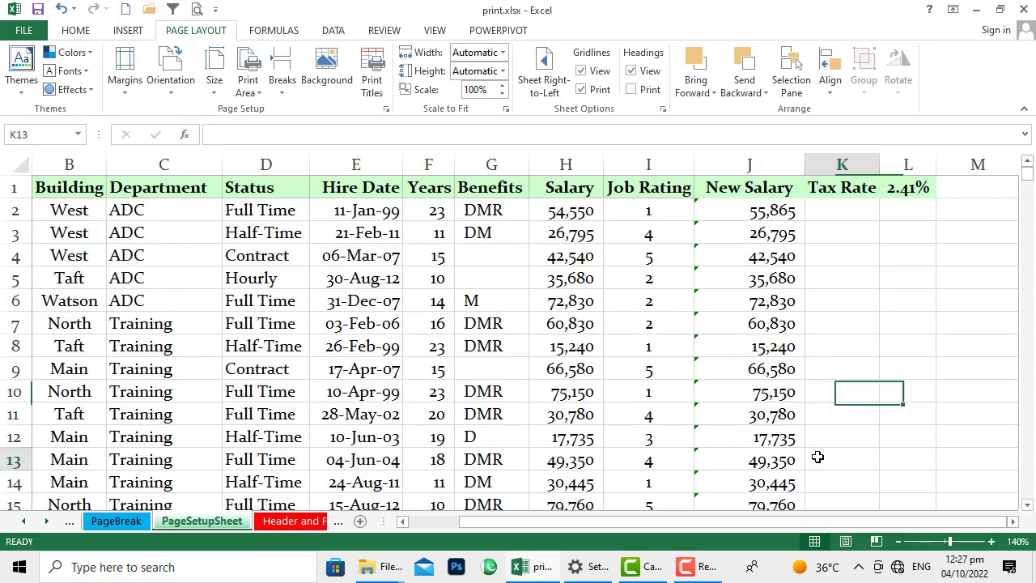
{"action": "left_click_drag", "start_coordinate": [818, 458], "coordinate": [62, 204]}
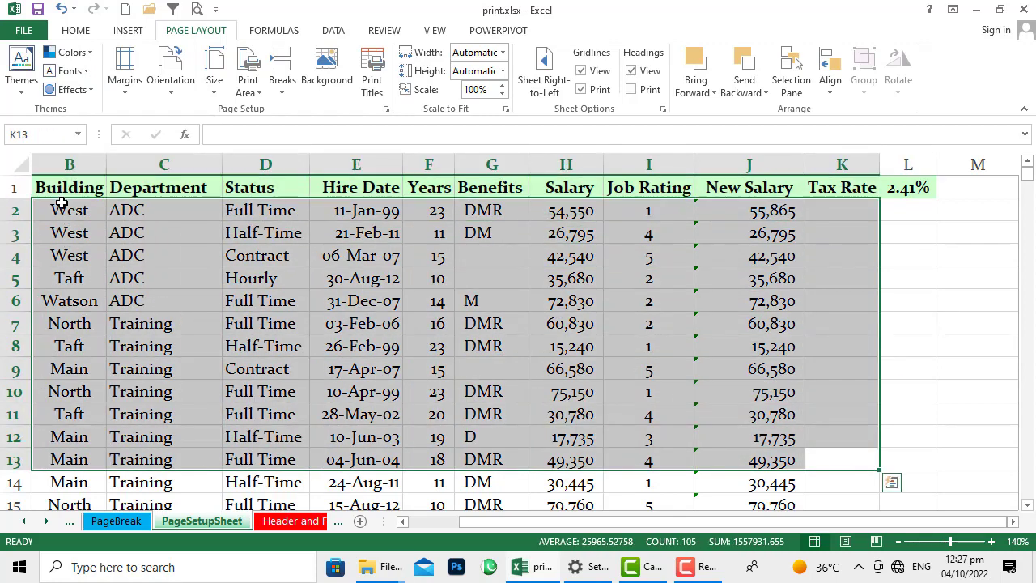
{"action": "left_click", "coordinate": [91, 52]}
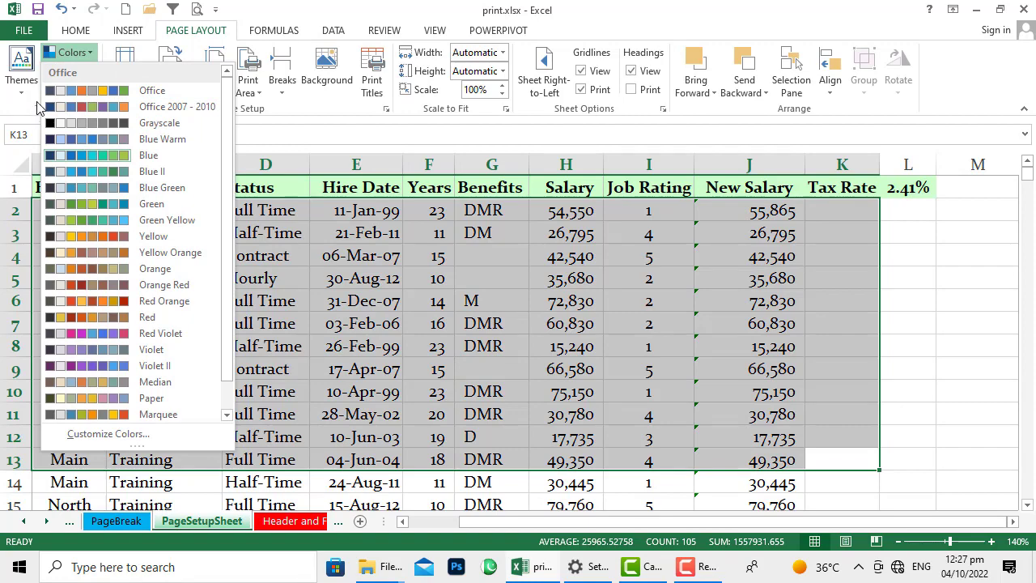
{"action": "left_click", "coordinate": [20, 107]}
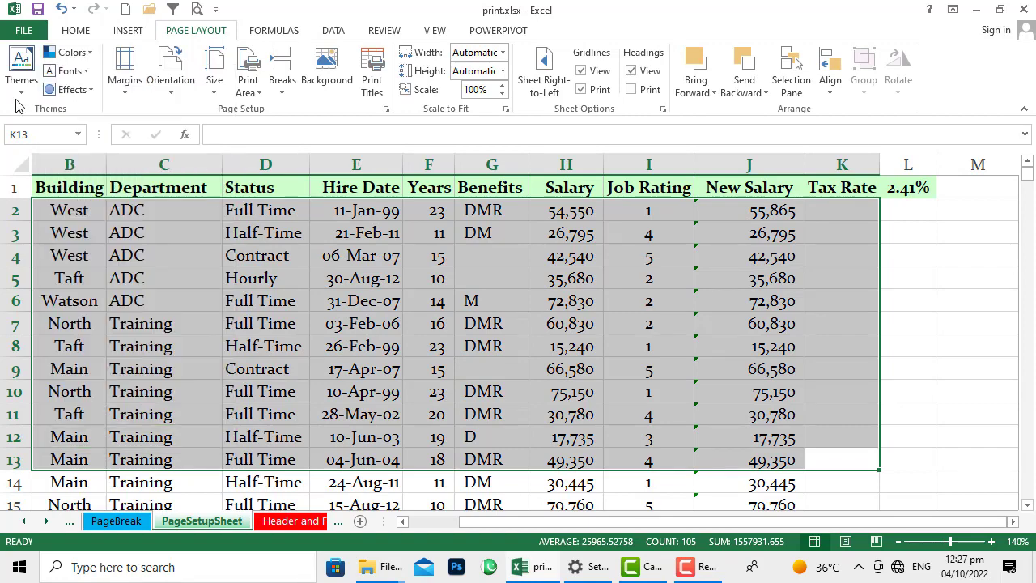
{"action": "left_click", "coordinate": [87, 75]}
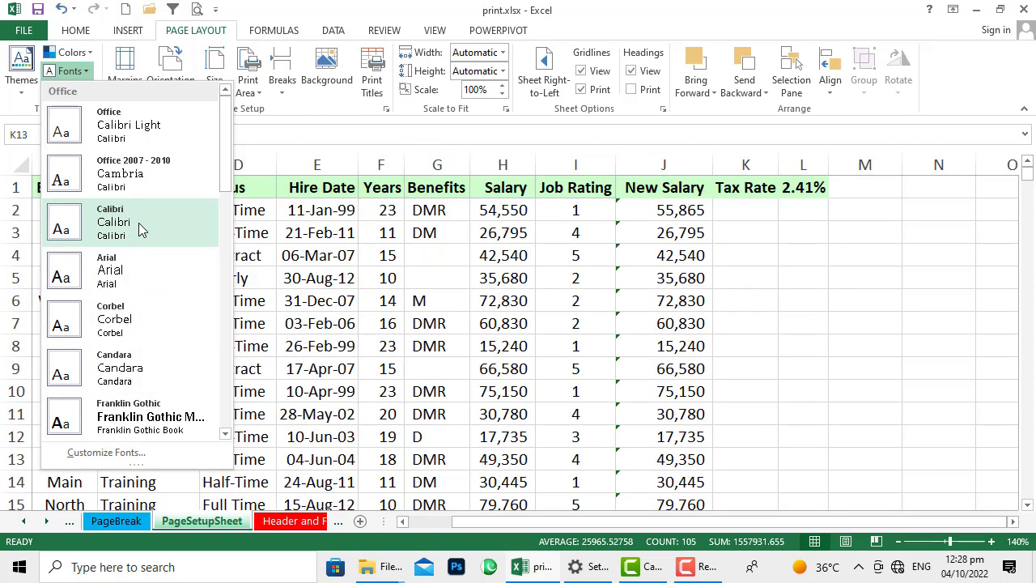
{"action": "left_click", "coordinate": [111, 121]}
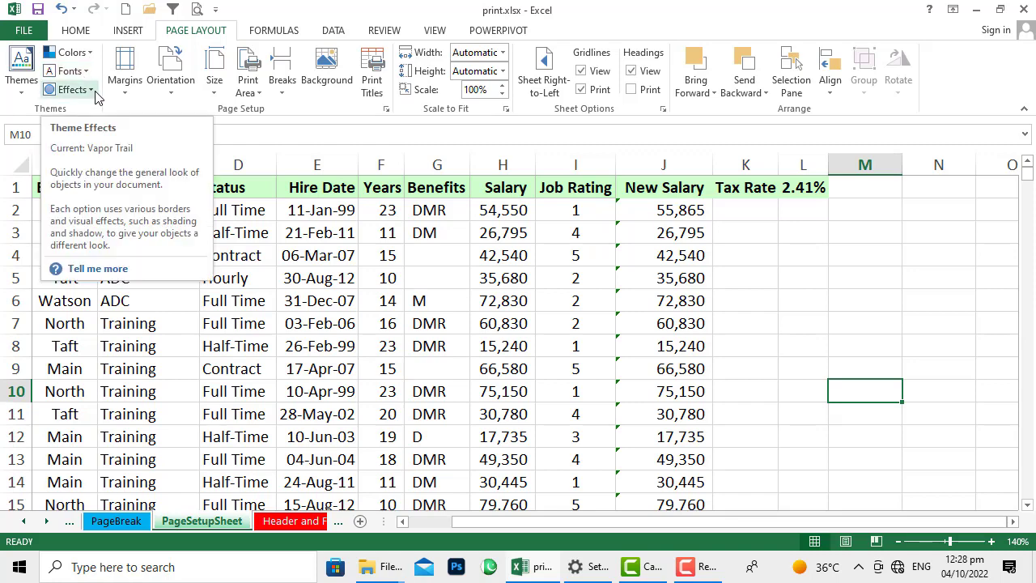
Look through the available theme effects with the range H2:K11 selected
{"action": "left_click", "coordinate": [94, 92]}
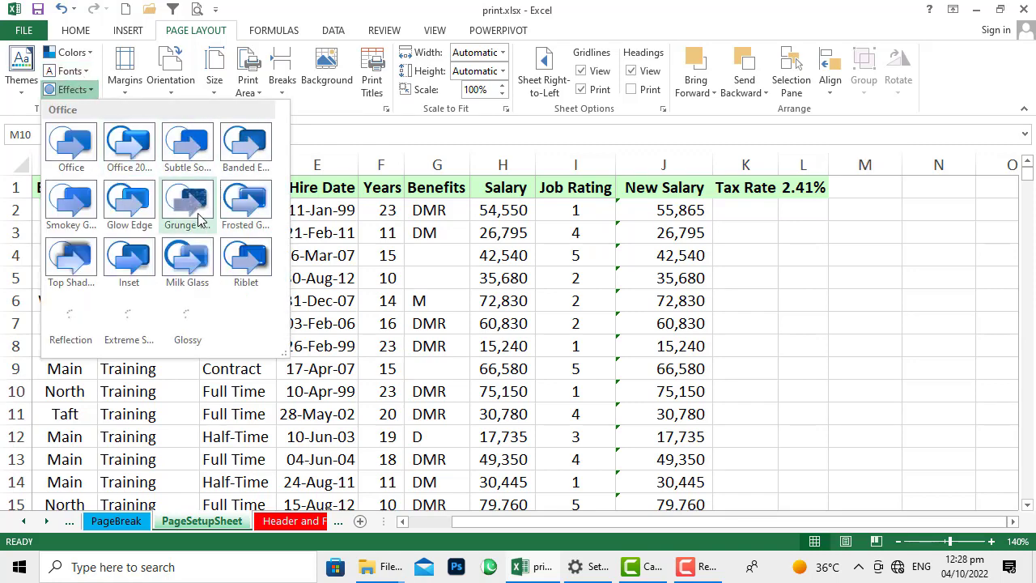
{"action": "left_click", "coordinate": [748, 368]}
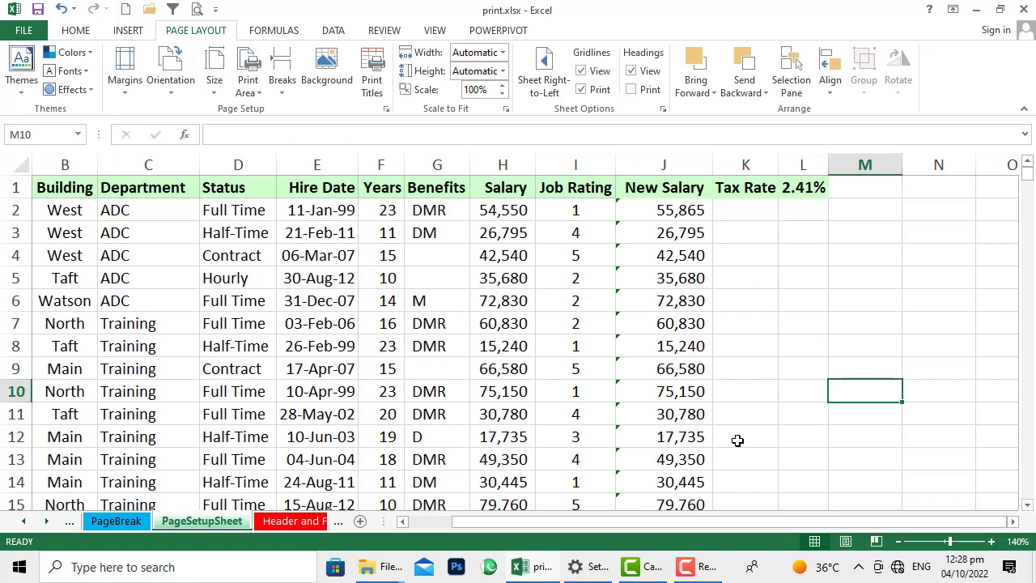
{"action": "left_click_drag", "start_coordinate": [738, 440], "coordinate": [284, 272]}
{"action": "left_click_drag", "start_coordinate": [297, 268], "coordinate": [117, 223]}
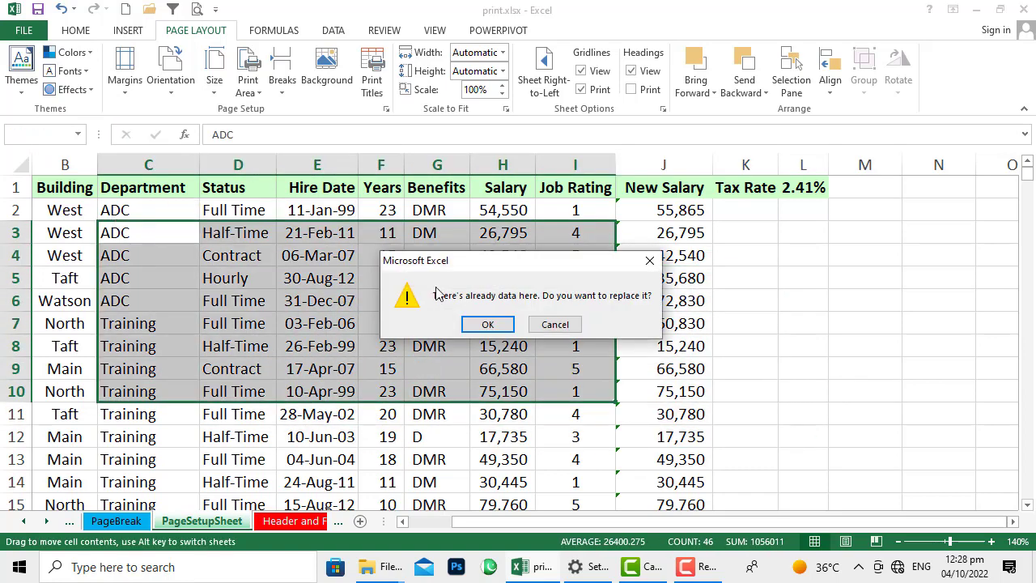
{"action": "left_click", "coordinate": [650, 260]}
{"action": "left_click", "coordinate": [840, 435]}
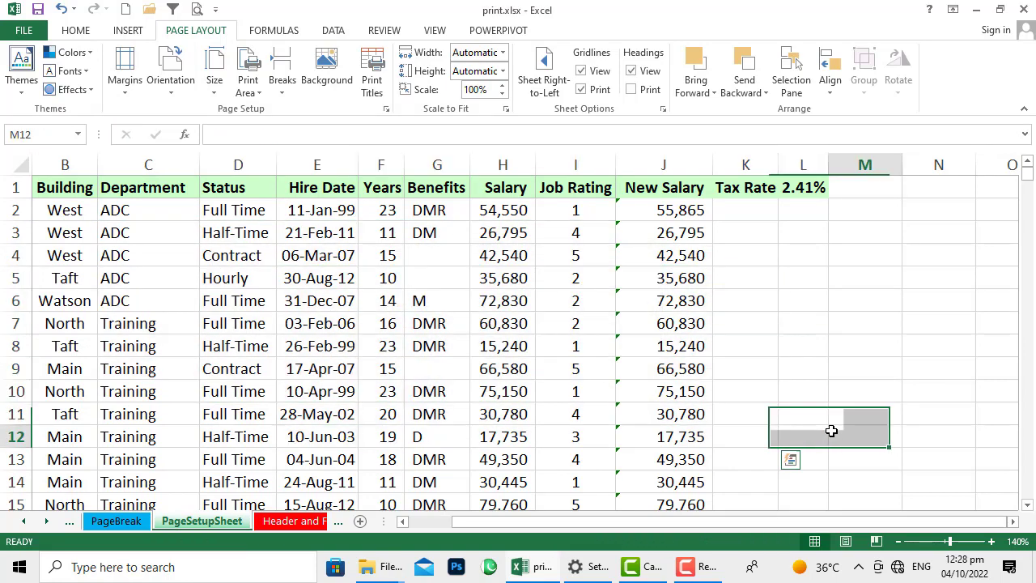
{"action": "left_click_drag", "start_coordinate": [773, 414], "coordinate": [498, 208]}
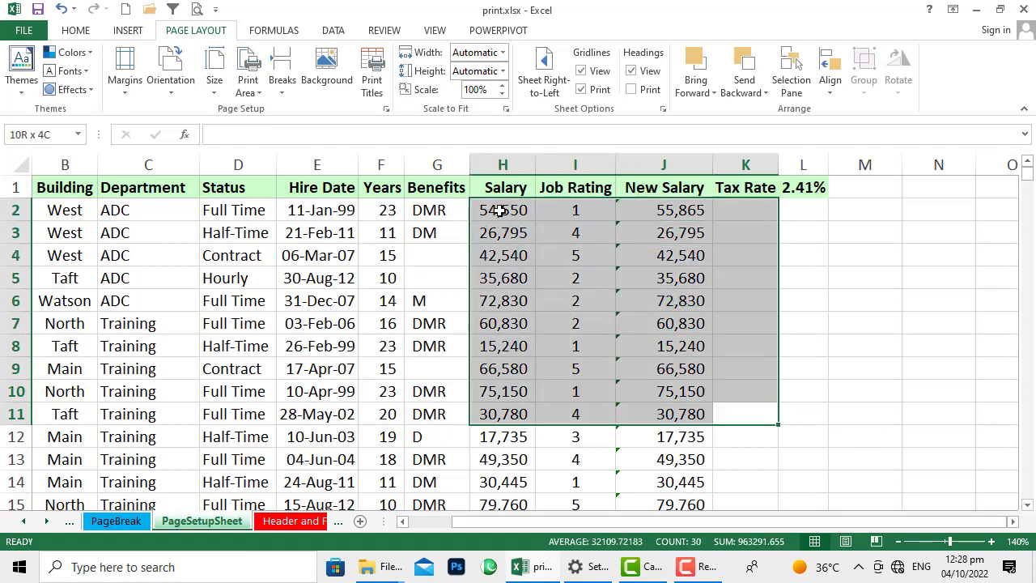
{"action": "left_click", "coordinate": [89, 95]}
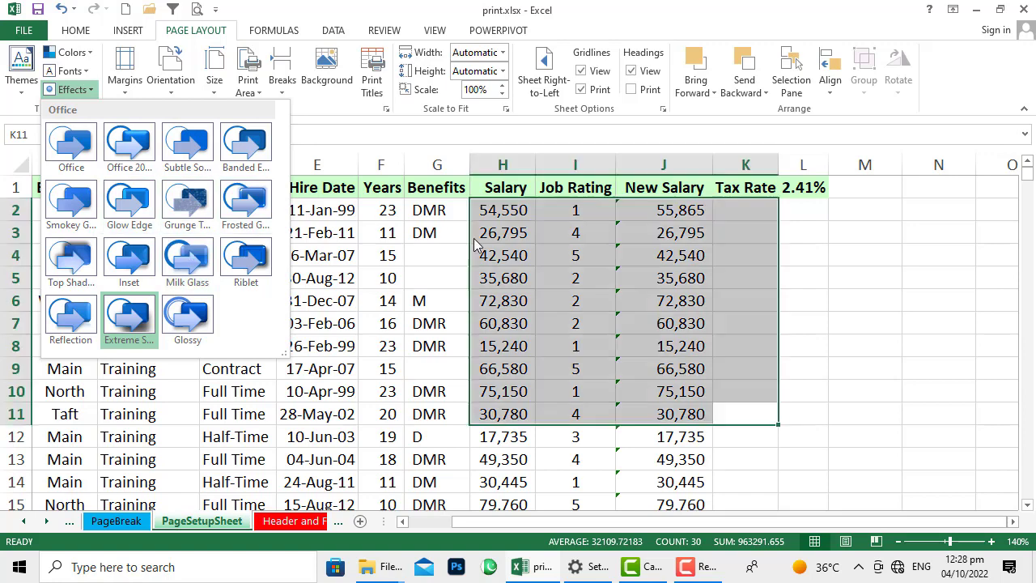
{"action": "left_click", "coordinate": [909, 327]}
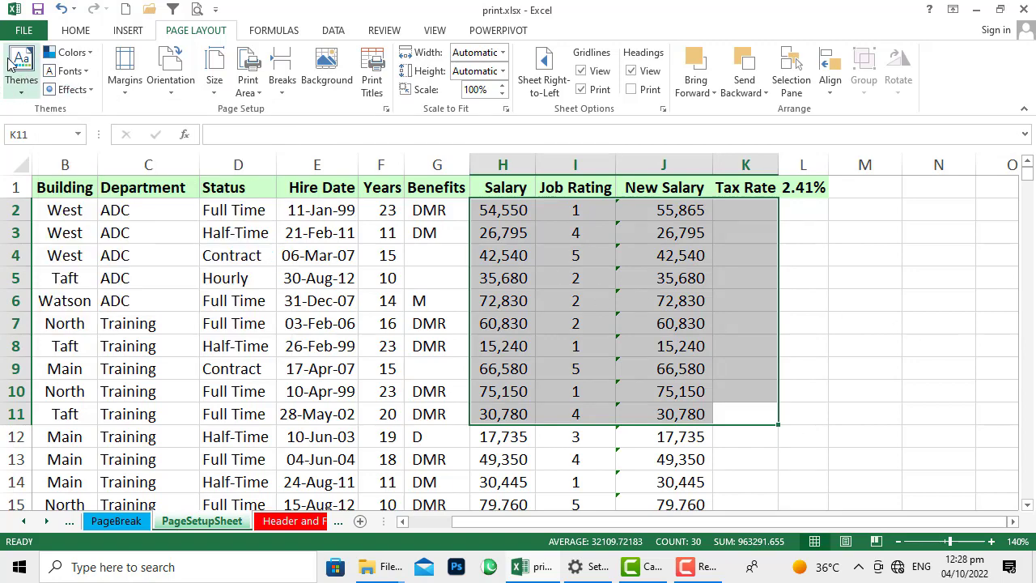
Try the Organic theme on the workbook, and switch the workbook to the Office theme
{"action": "left_click", "coordinate": [18, 93]}
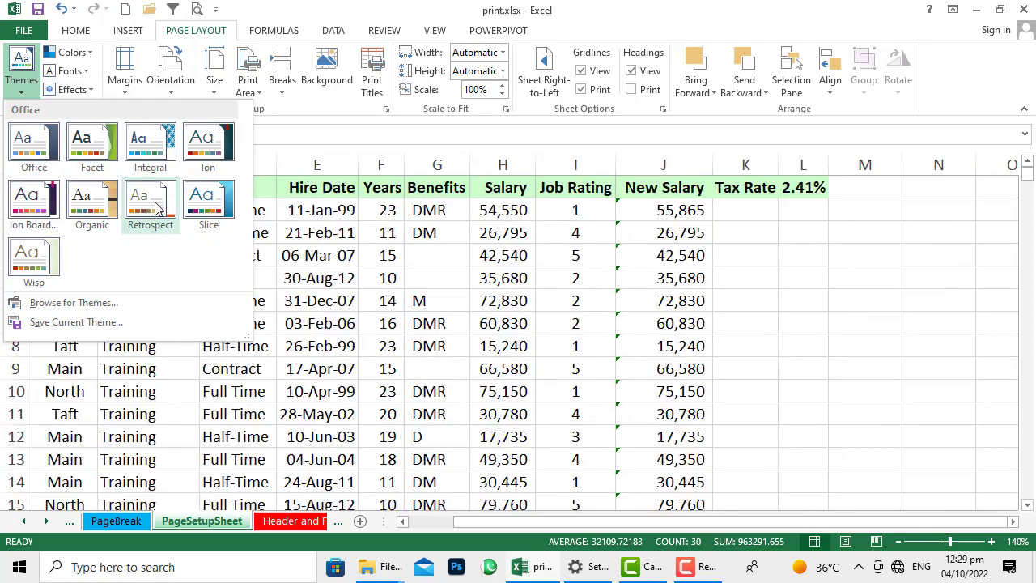
{"action": "left_click", "coordinate": [97, 203]}
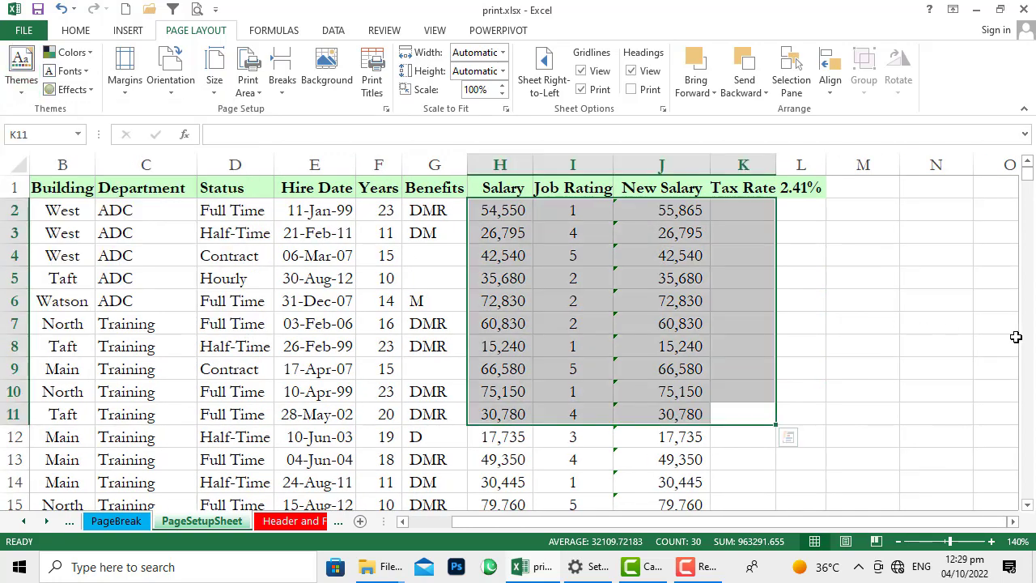
{"action": "left_click", "coordinate": [877, 348]}
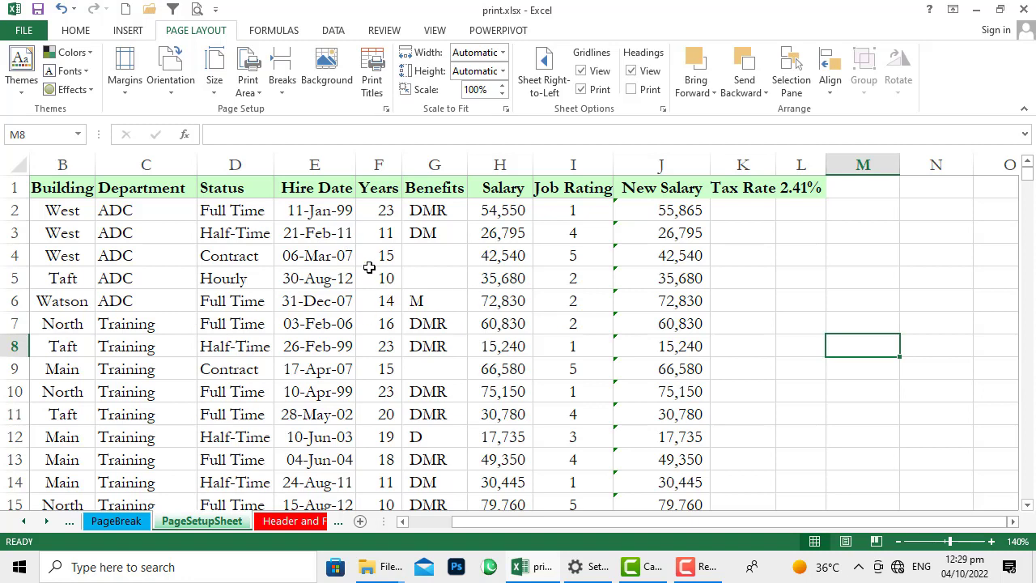
{"action": "left_click", "coordinate": [22, 81]}
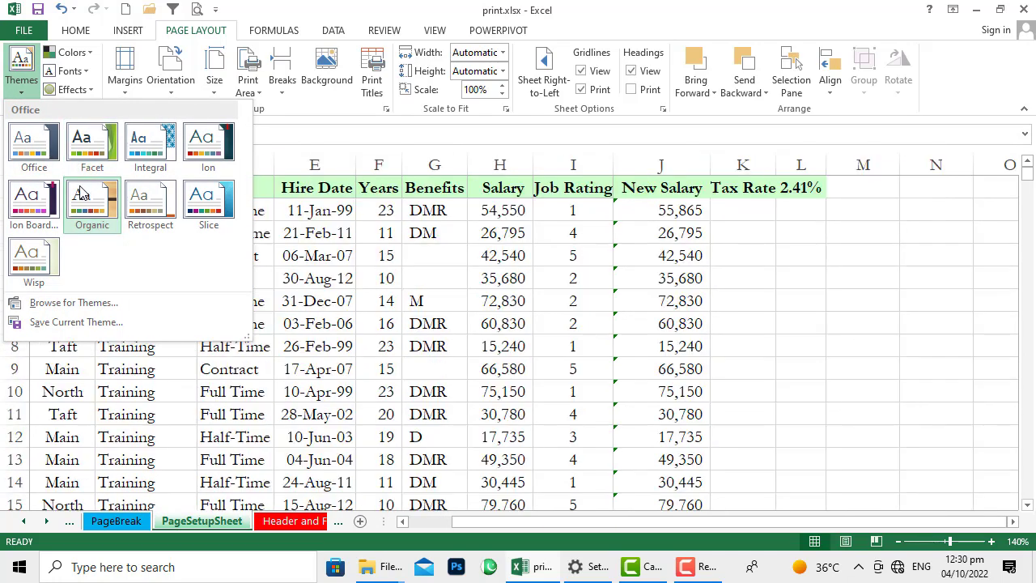
{"action": "left_click", "coordinate": [25, 143]}
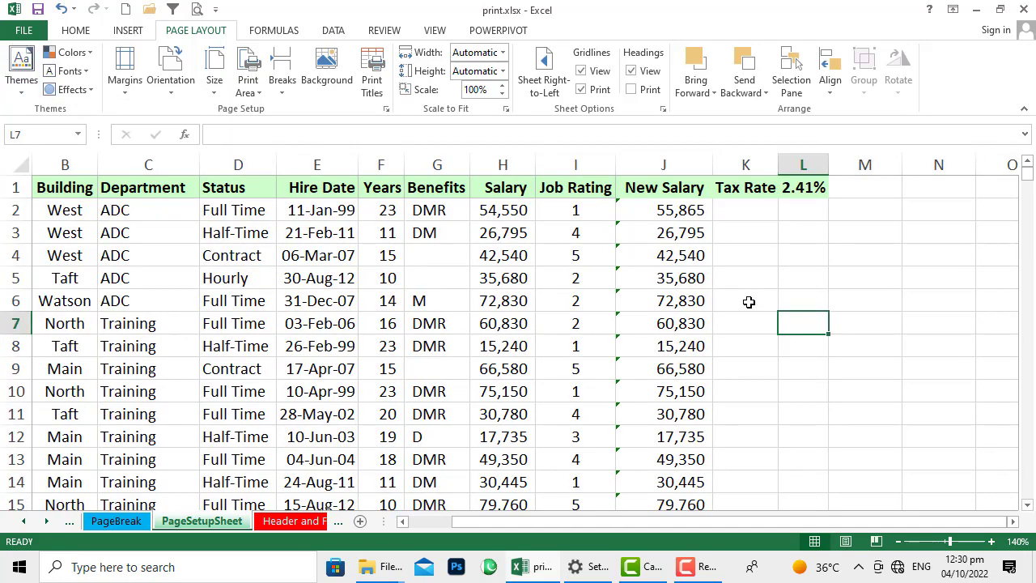